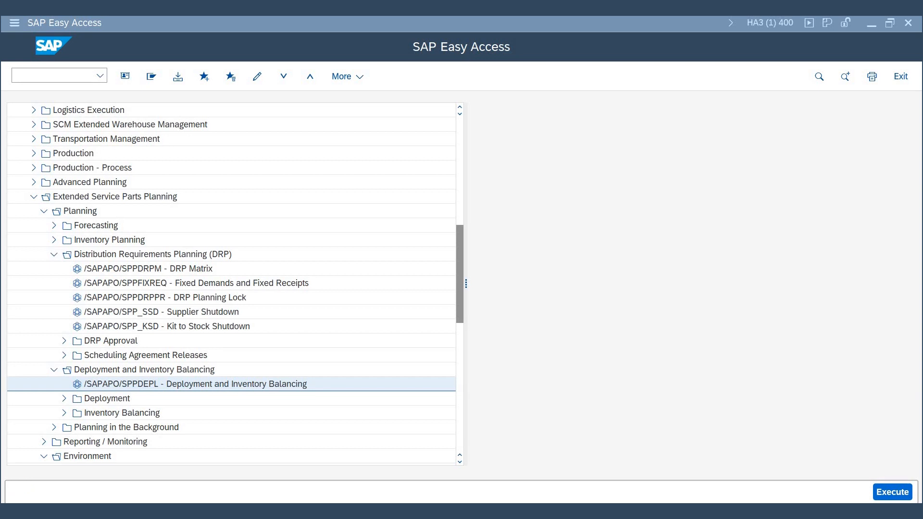
Return to the main menu window and open the Deployment and Inventory Balancing transaction
mouse_move(322, 492)
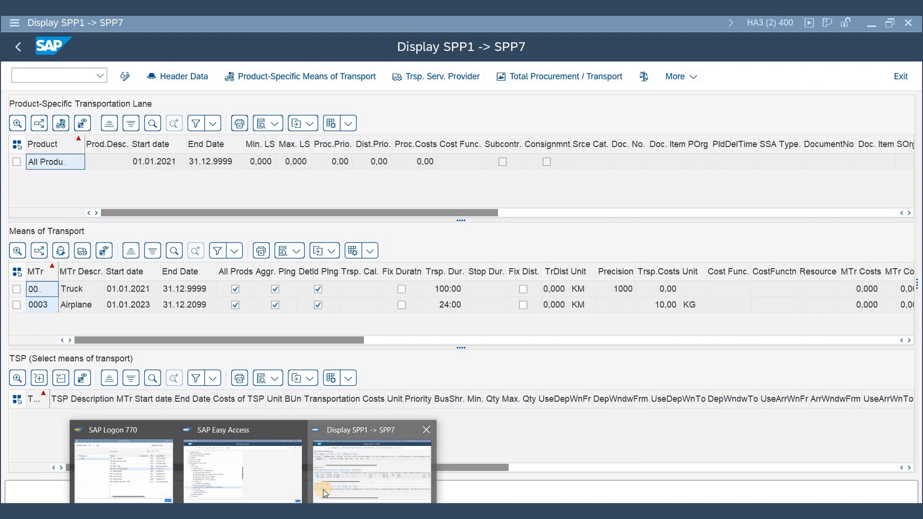
click(323, 489)
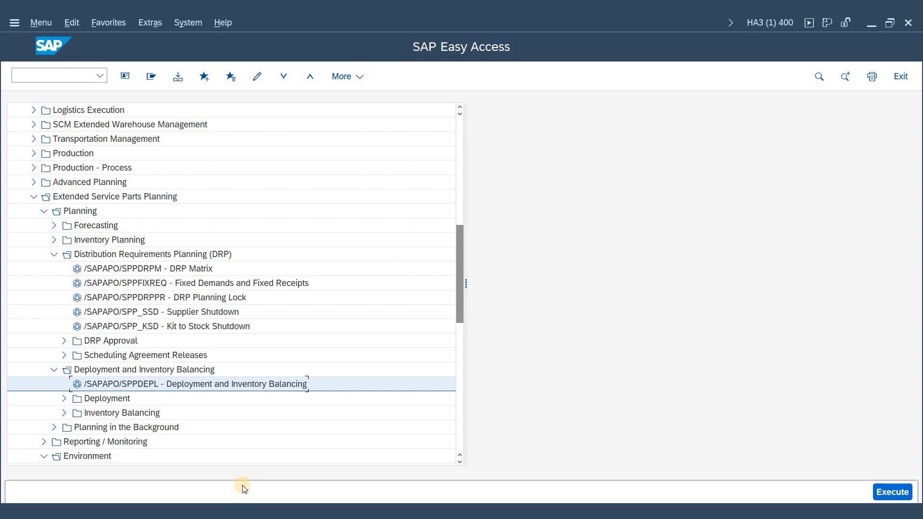
double_click(220, 384)
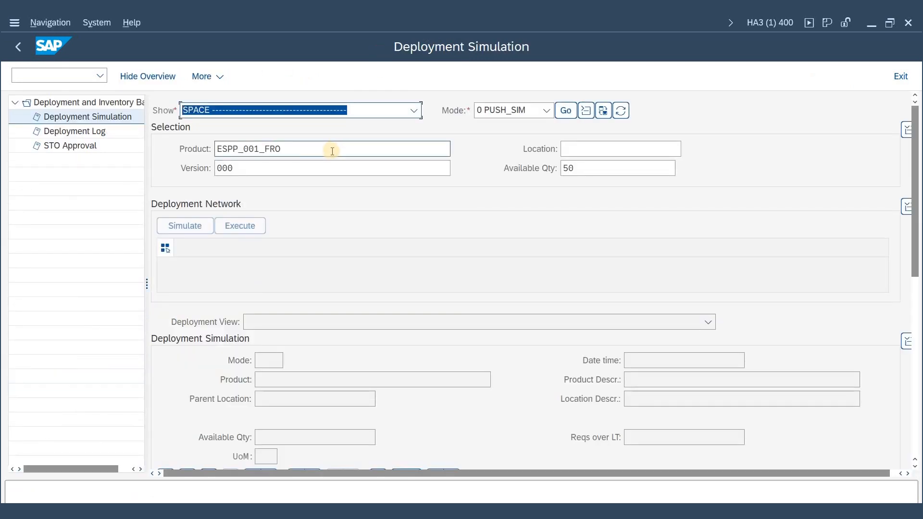
Load the deployment network for product ESPP_001_FRO with available quantity 50
drag(283, 150, 215, 150)
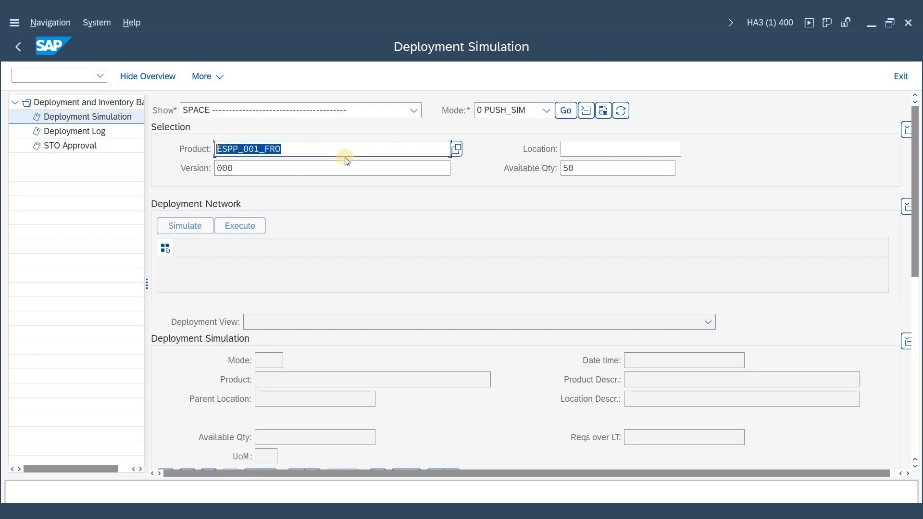
double_click(587, 167)
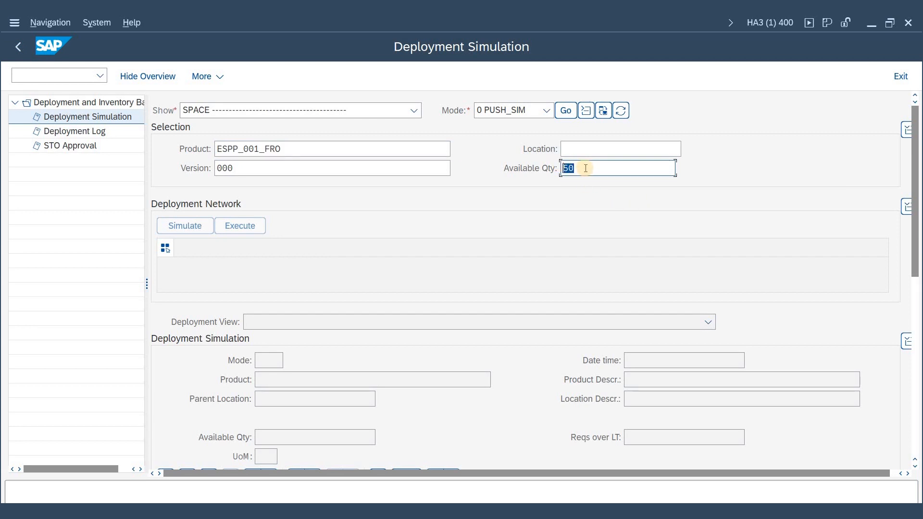
click(571, 115)
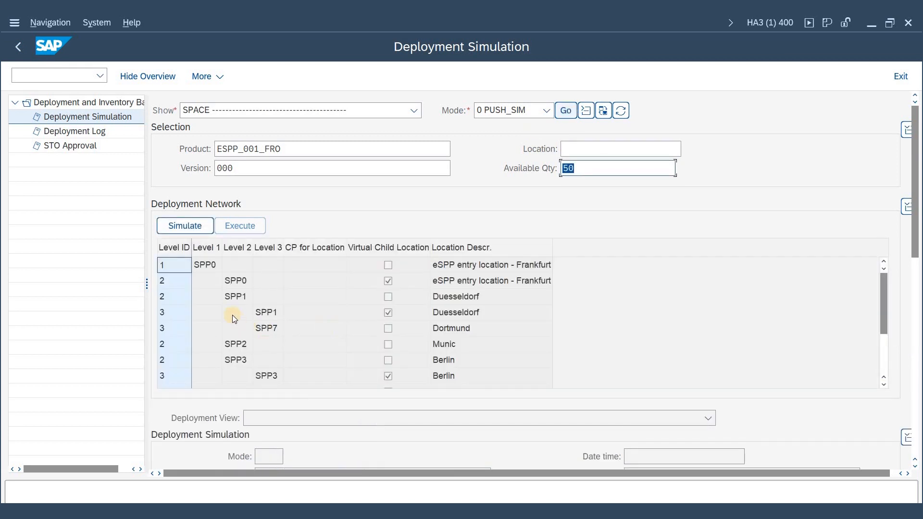
Simulate deployment from parent location SPP1 (Duesseldorf) and close the log
click(233, 298)
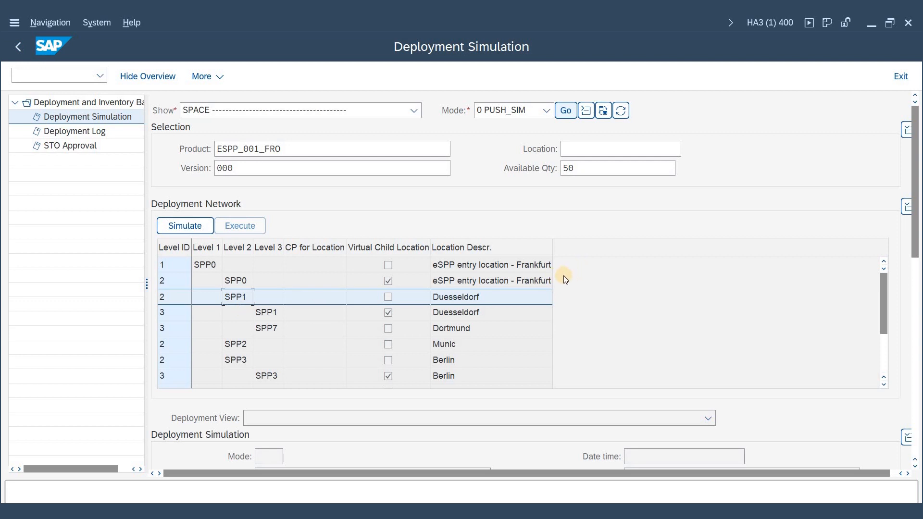
click(201, 228)
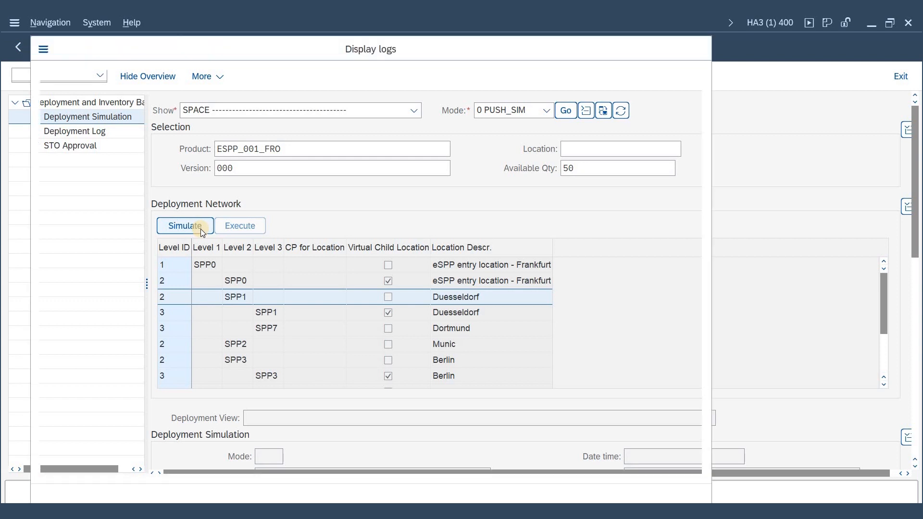
click(698, 49)
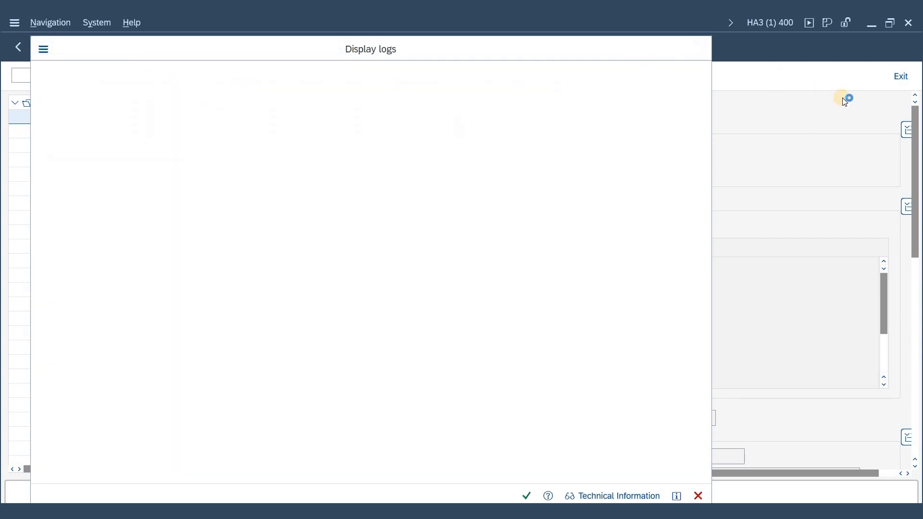
drag(917, 114, 916, 237)
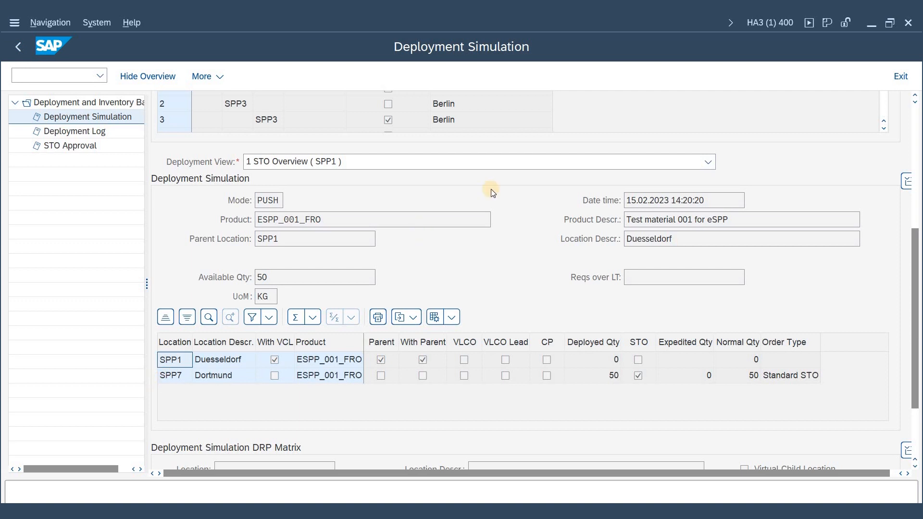
Switch the deployment view to 2 Normal Shipping and scroll across its result columns
click(504, 165)
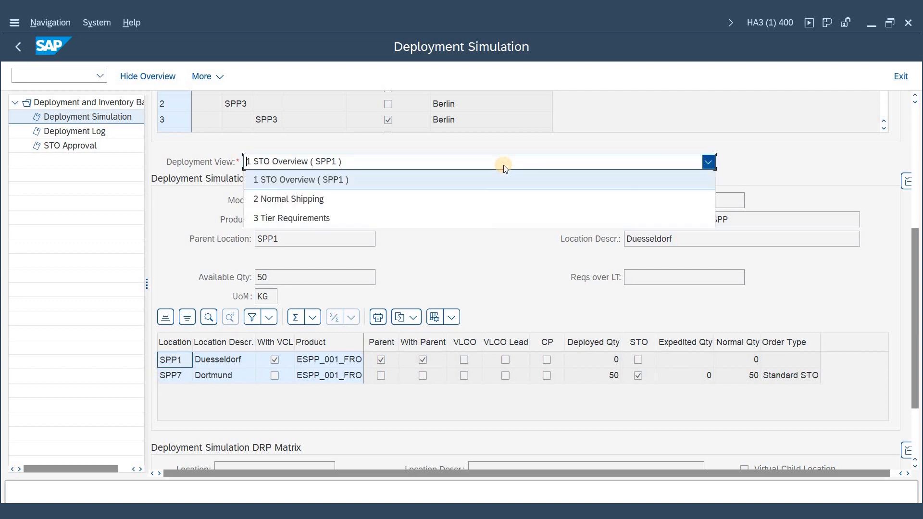
click(342, 201)
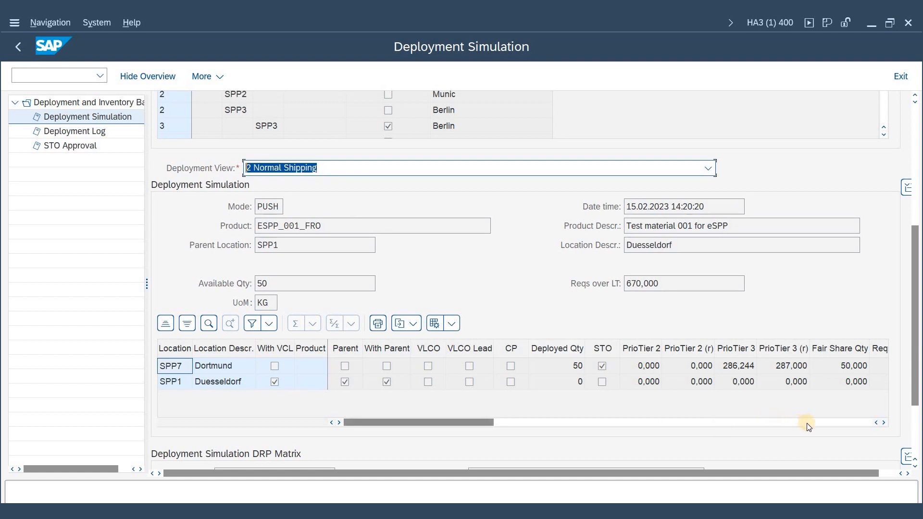
click(807, 423)
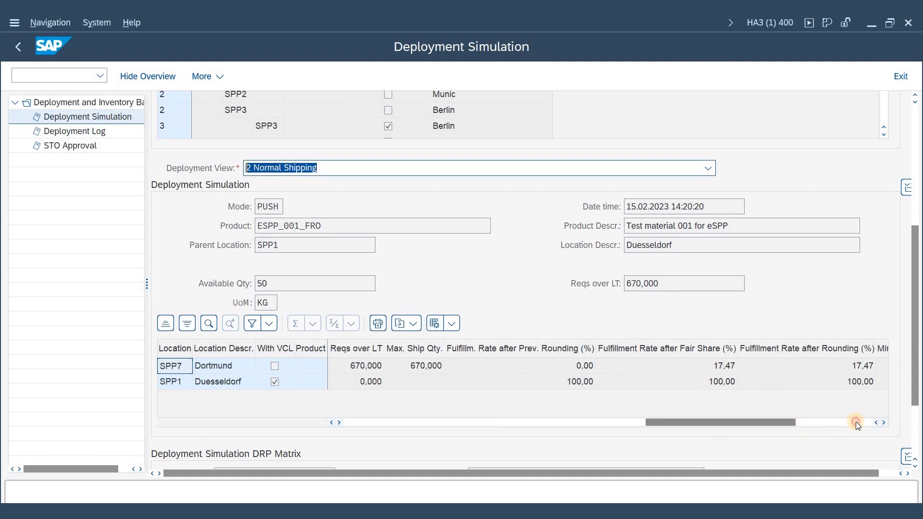
click(857, 424)
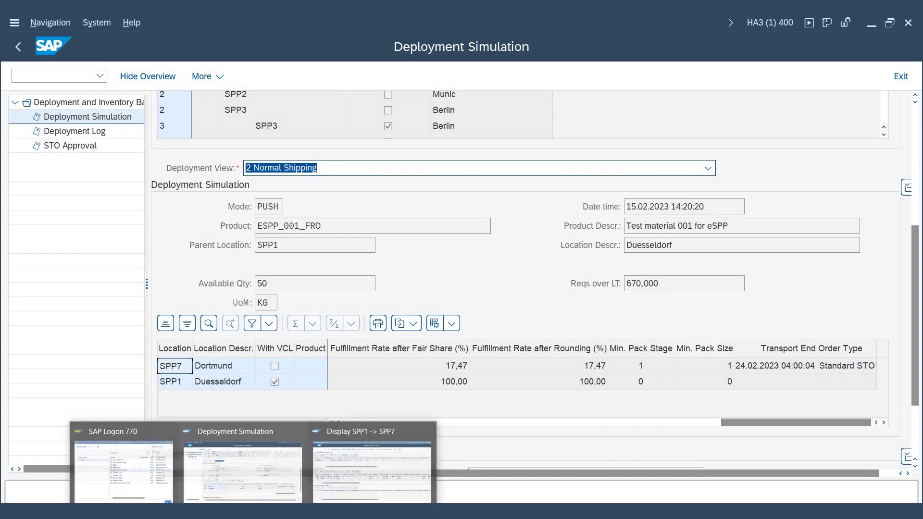
Return to the second session's menu and open Fixed Demands and Fixed Receipts
click(375, 466)
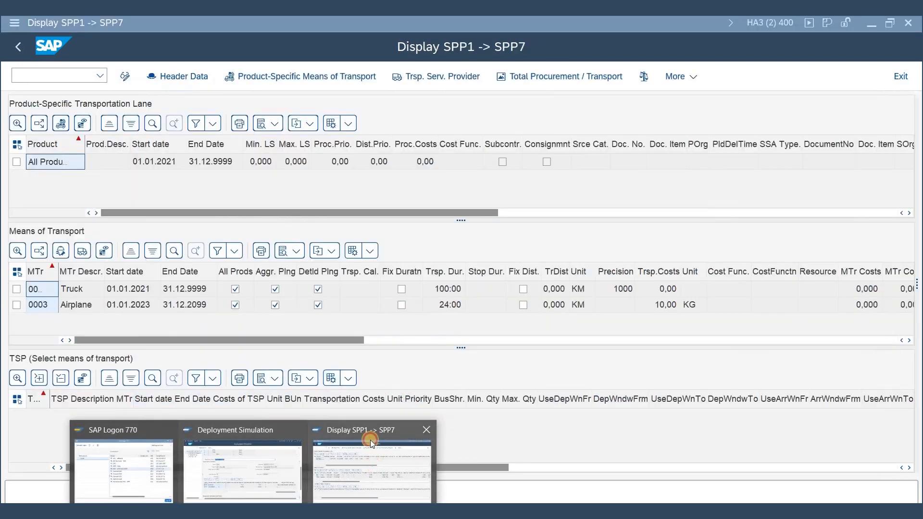
click(21, 47)
click(22, 47)
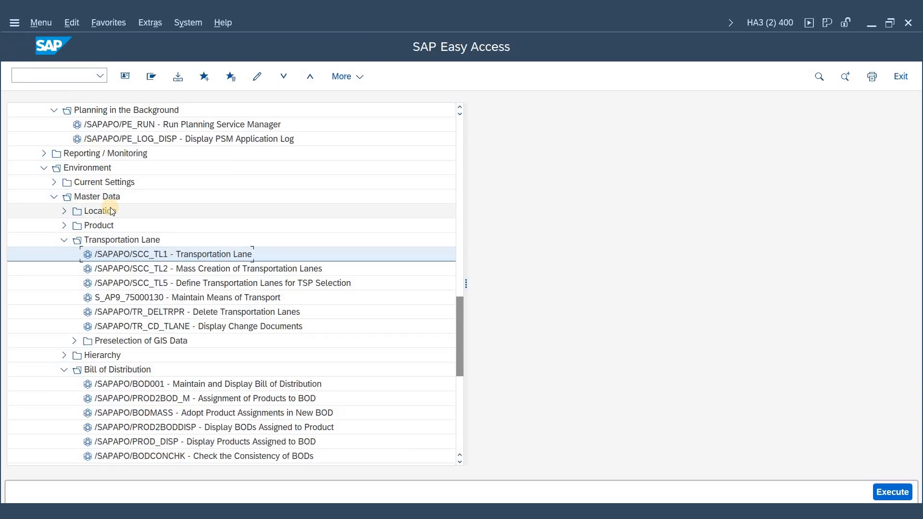
scroll(194, 149, up, 1)
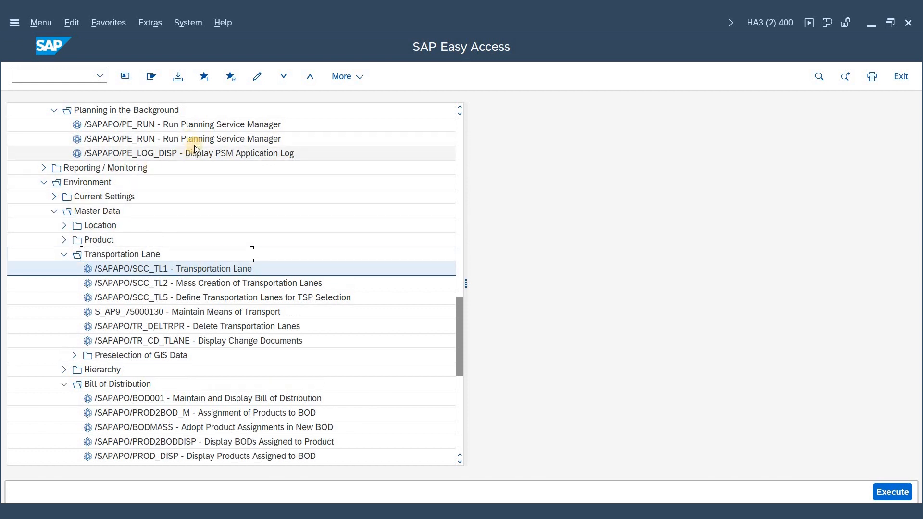
scroll(195, 146, up, 3)
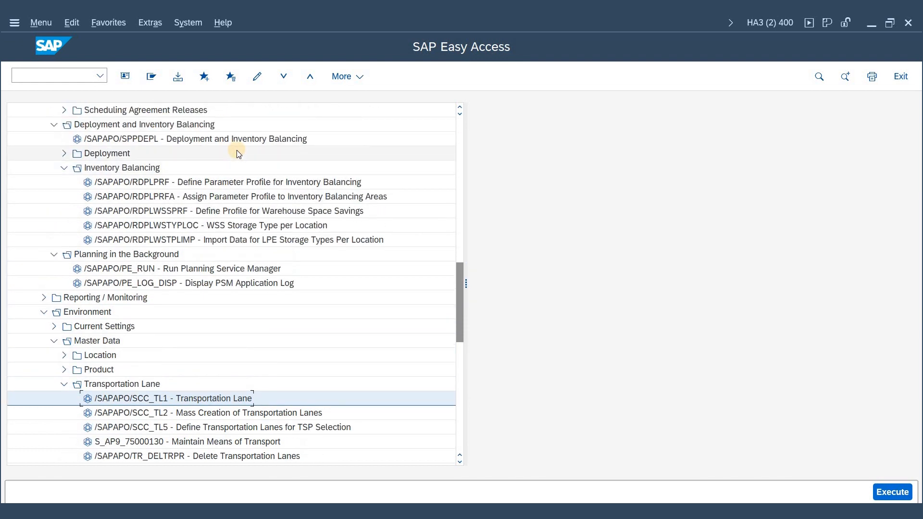
scroll(238, 153, up, 3)
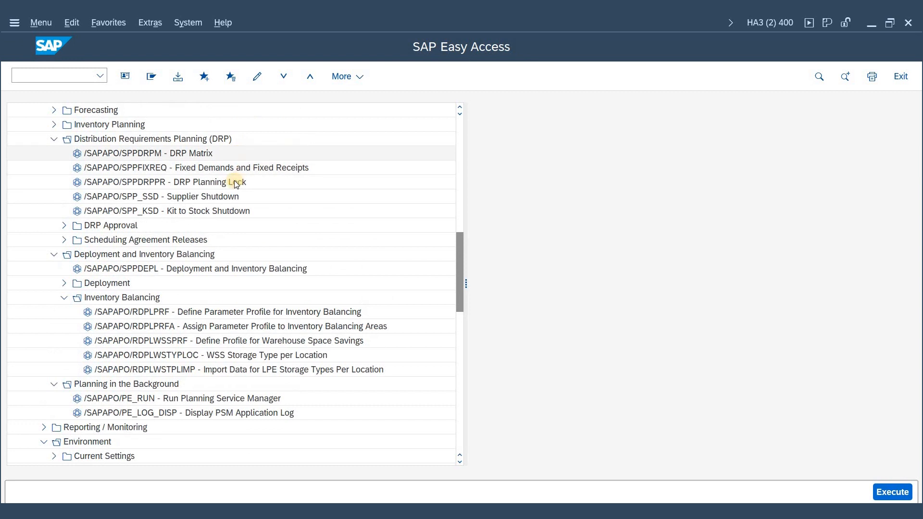
double_click(236, 170)
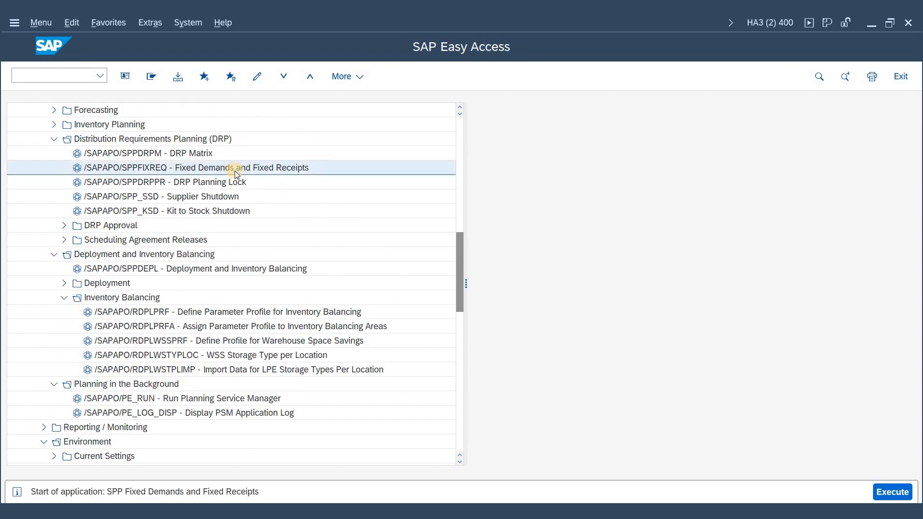
Load fixed demands and receipts for product ESPP_001_FRO picked from the input history
click(233, 148)
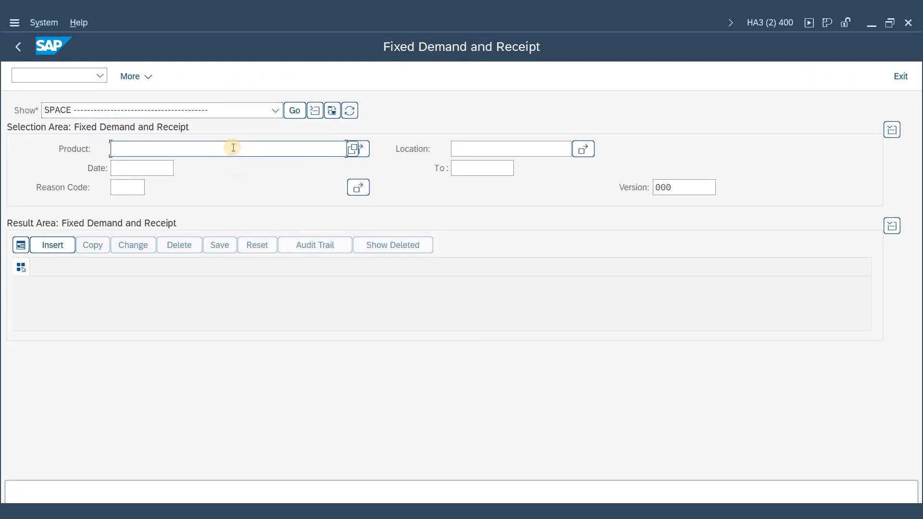
click(233, 148)
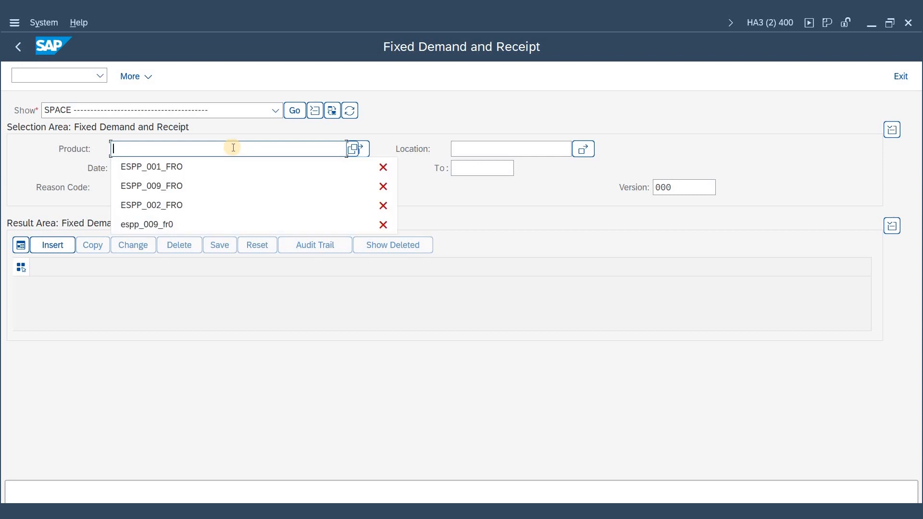
key(Down)
key(Return)
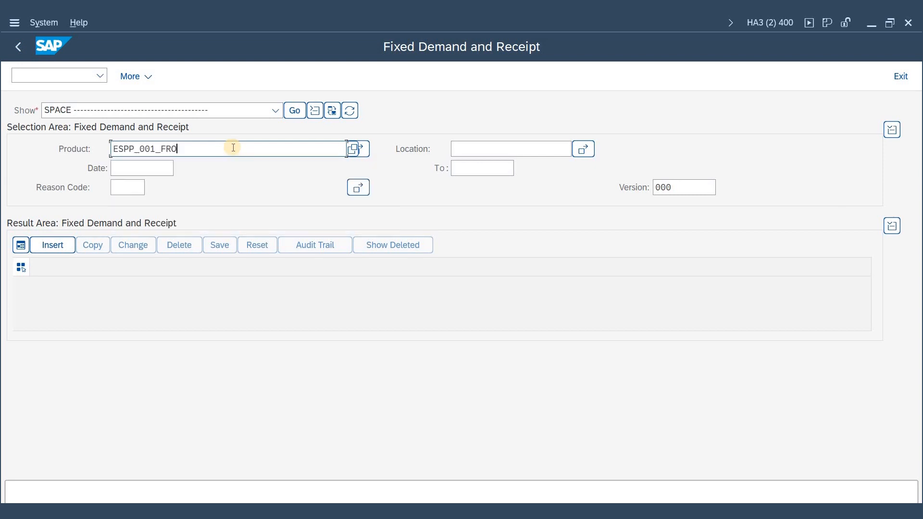
click(296, 111)
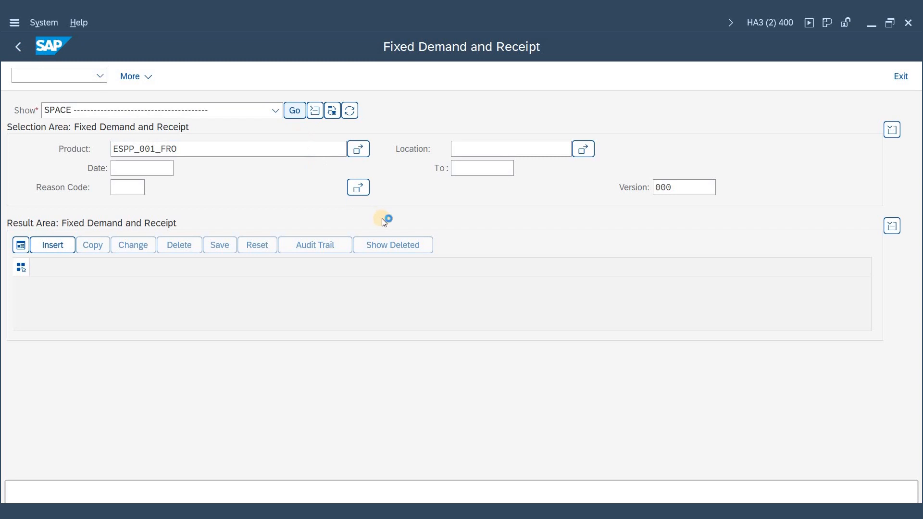
Show deleted entries and browse through the fixed demand list
click(400, 247)
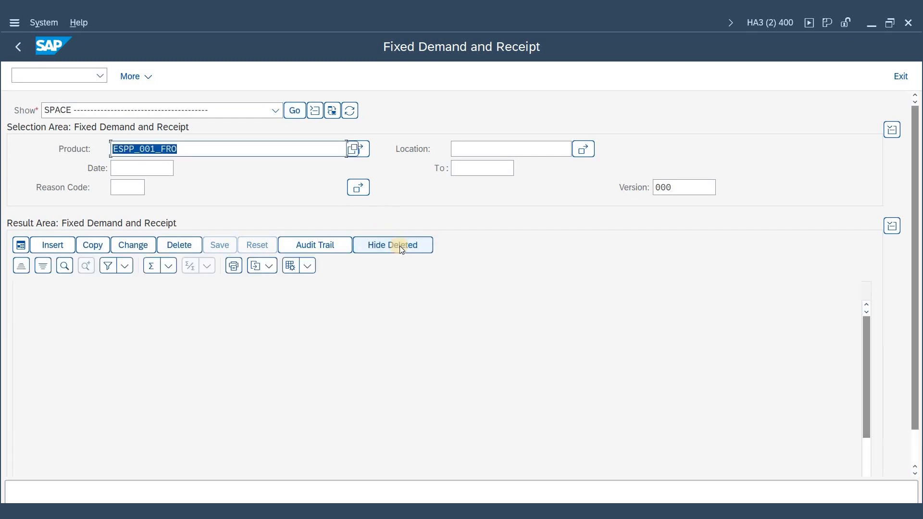
scroll(450, 331, down, 2)
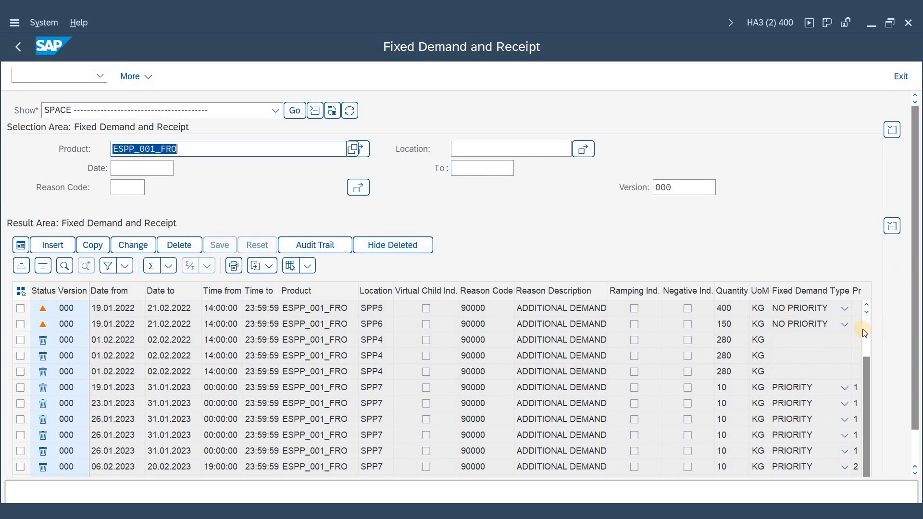
scroll(867, 358, up, 2)
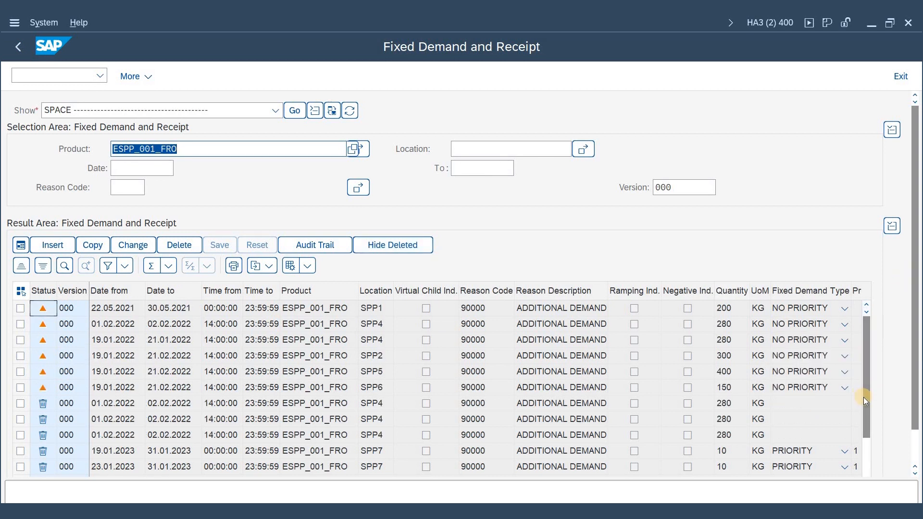
scroll(864, 428, down, 2)
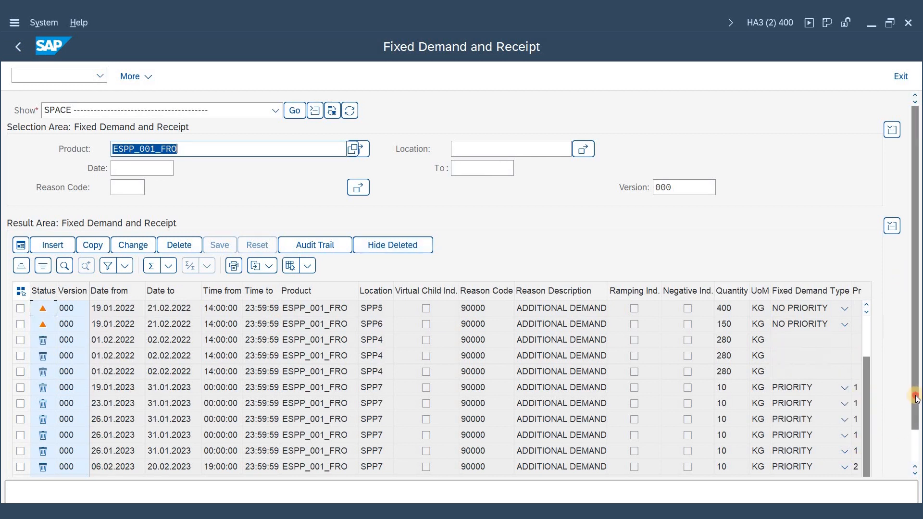
scroll(916, 399, down, 1)
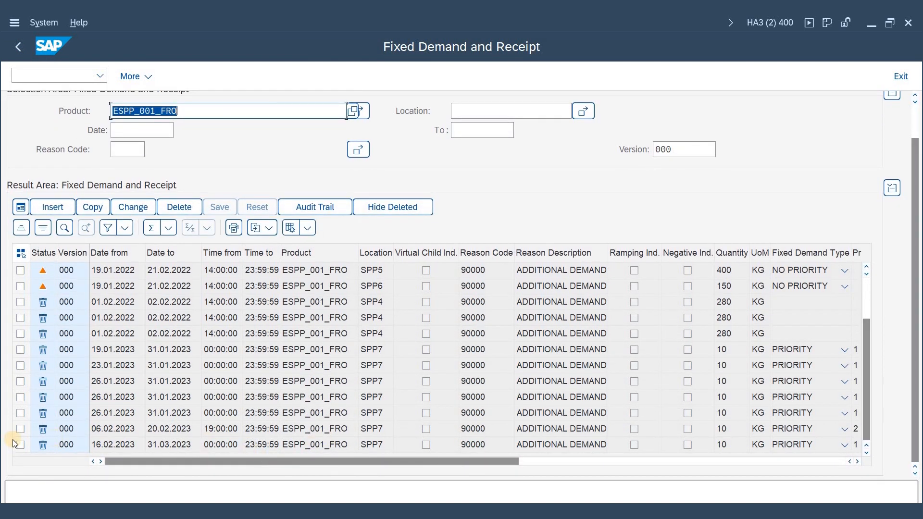
Copy the deleted SPP7 fixed demand from 16.02.2023 to 31.03.2023, save it, and hide deleted entries
click(20, 445)
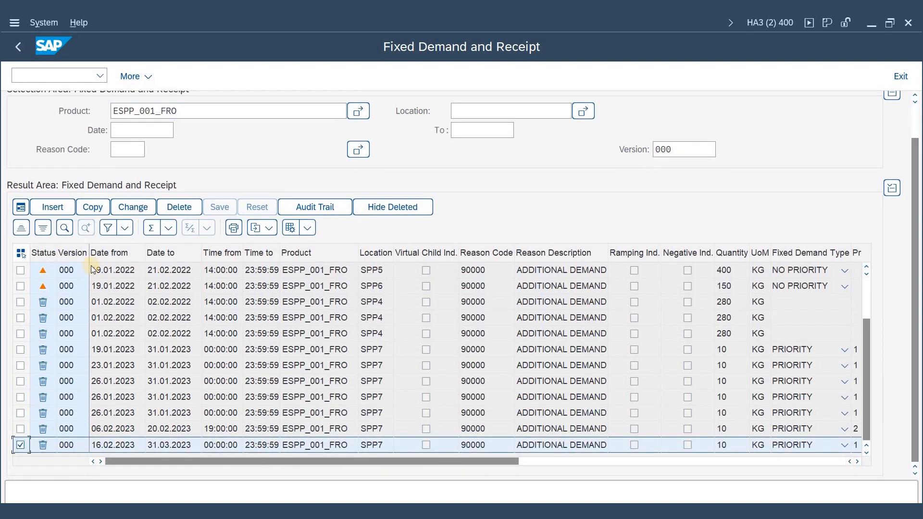
click(101, 207)
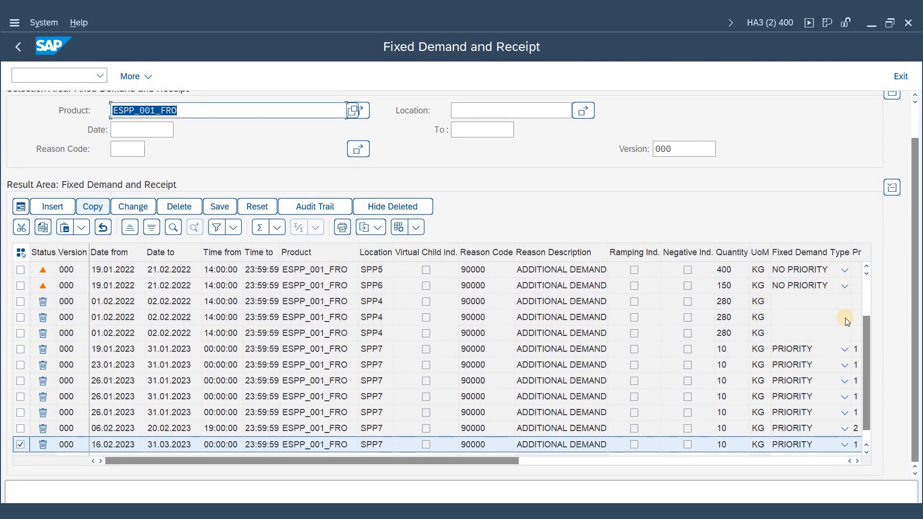
drag(866, 337, 866, 375)
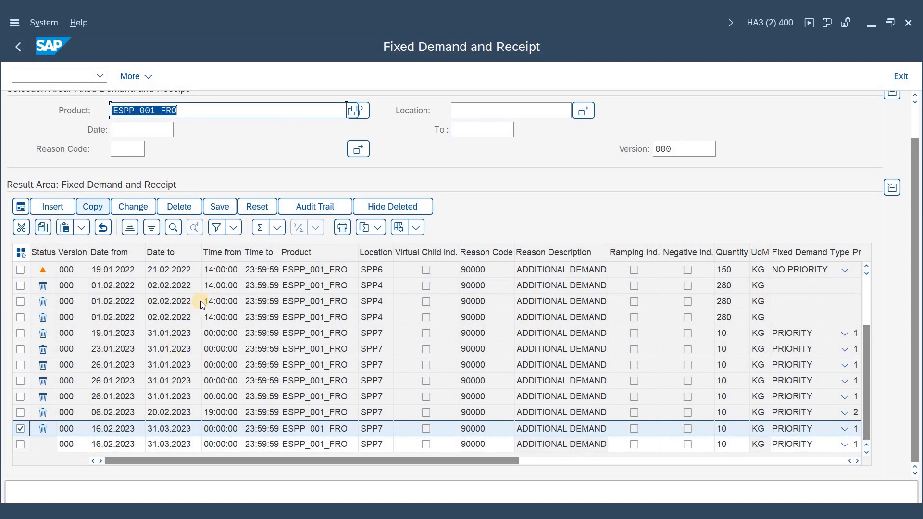
click(221, 207)
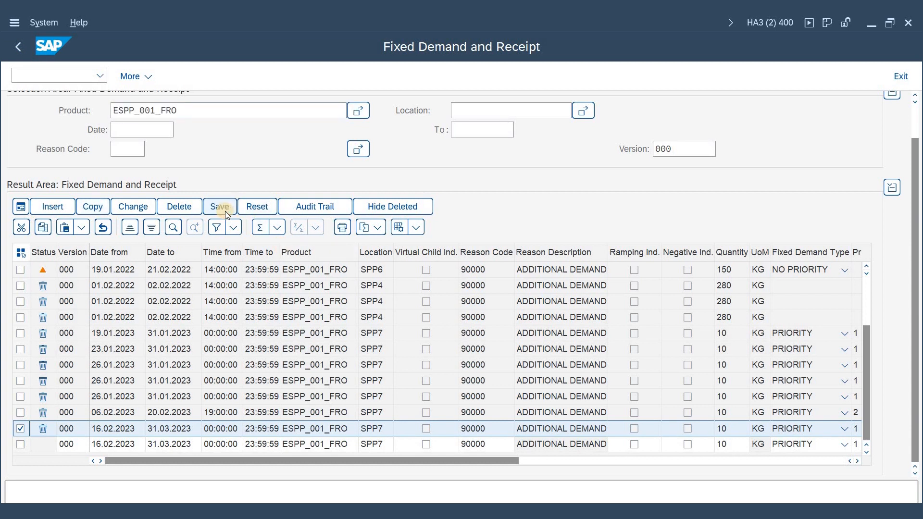
click(527, 352)
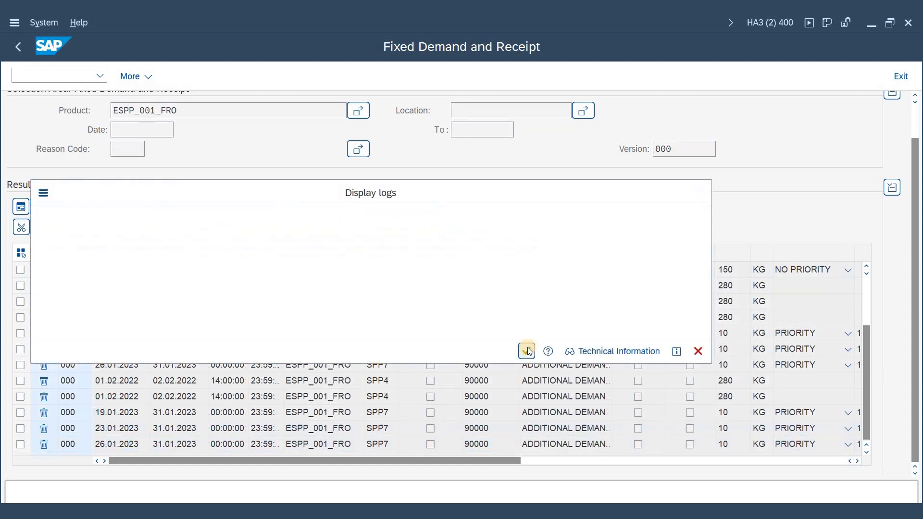
click(393, 207)
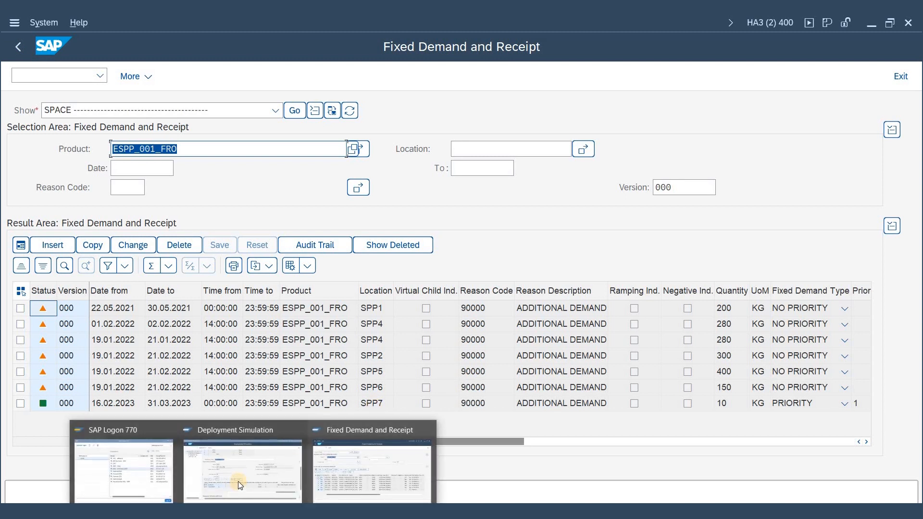
Switch to the Deployment Simulation session and reload the deployment network for product ESPP_001_FRO
click(238, 481)
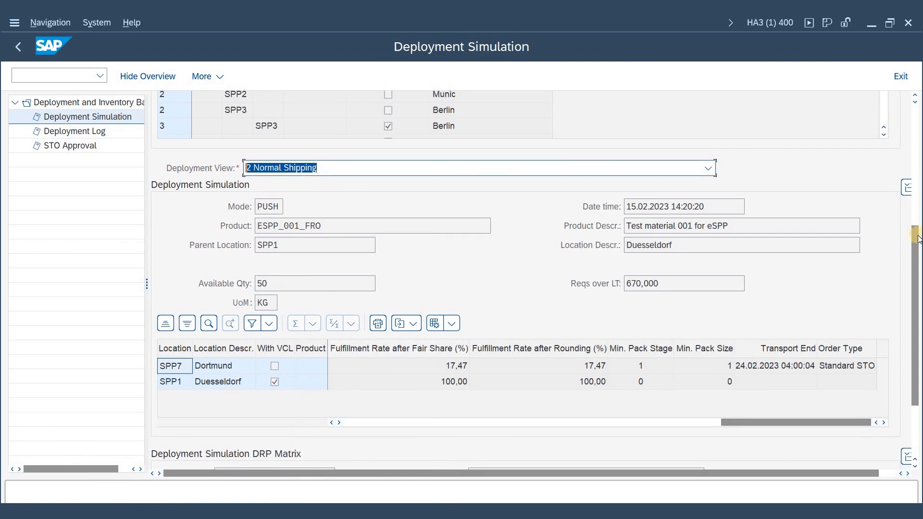
click(909, 196)
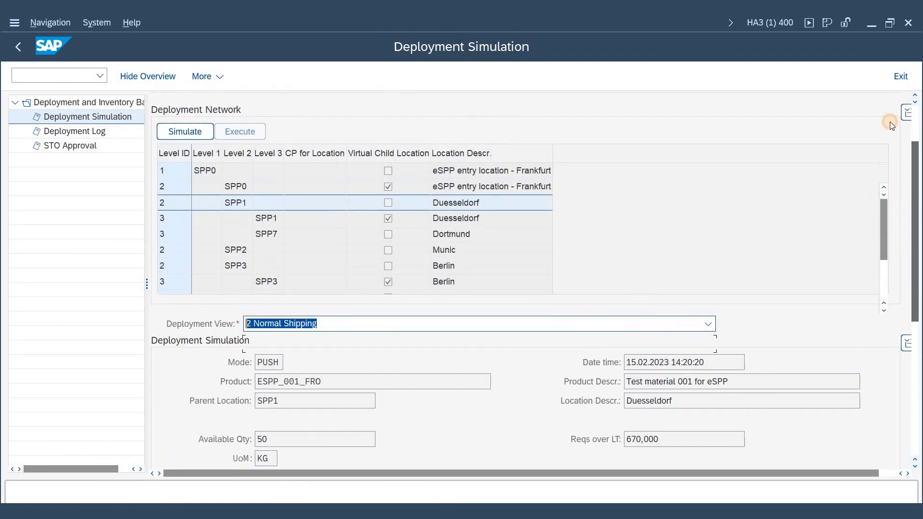
click(890, 118)
click(898, 112)
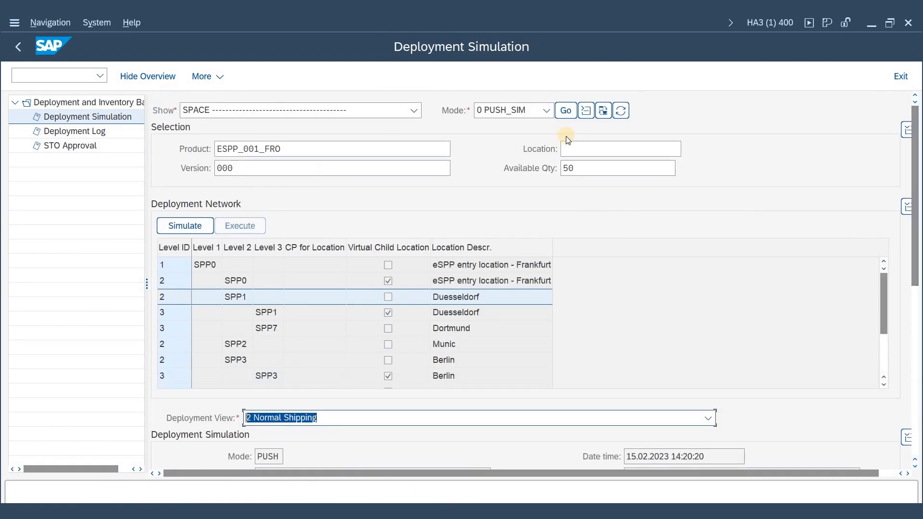
click(565, 112)
Select Duesseldorf SPP1 in the deployment network, run the simulation, and close the log
click(583, 168)
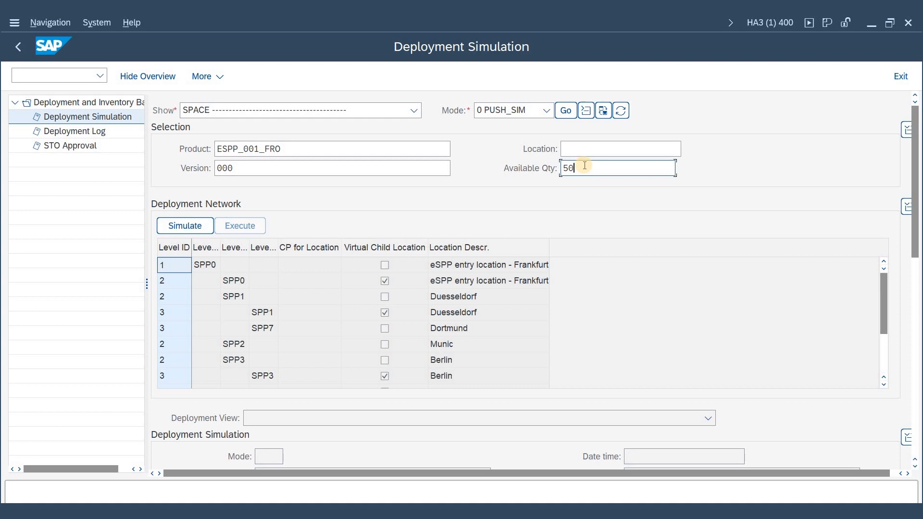
click(235, 298)
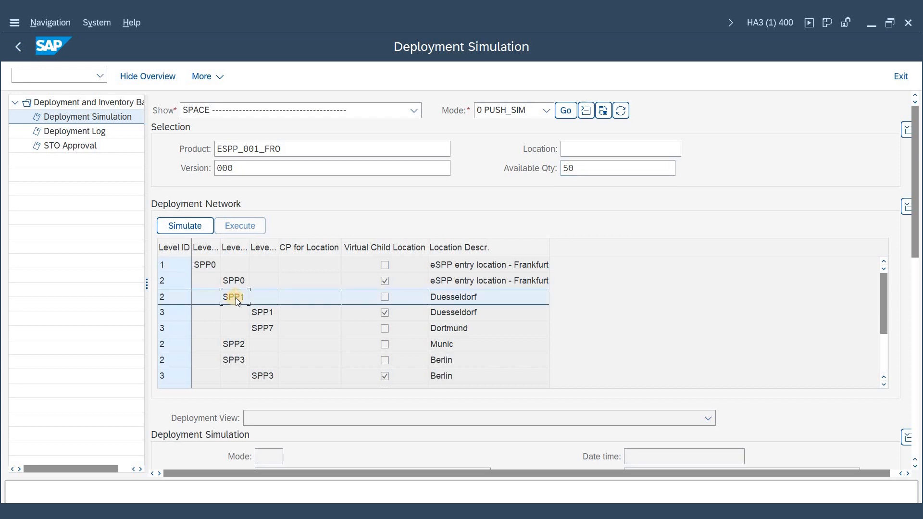
click(194, 227)
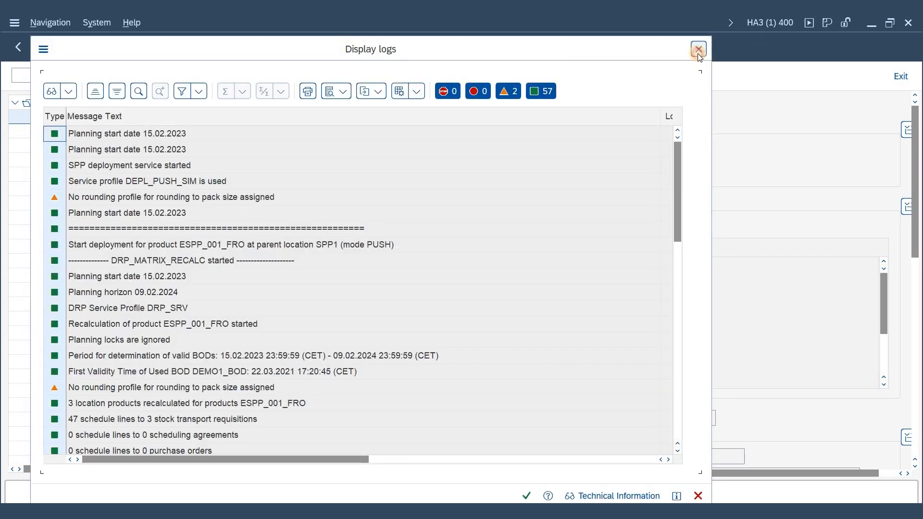
click(698, 50)
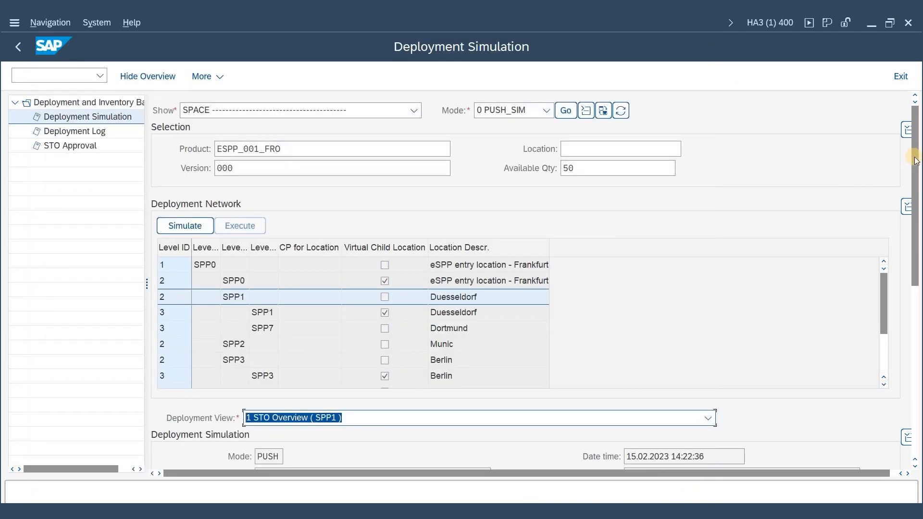
Switch the deployment view to 4 Normal Shipping
scroll(916, 161, down, 4)
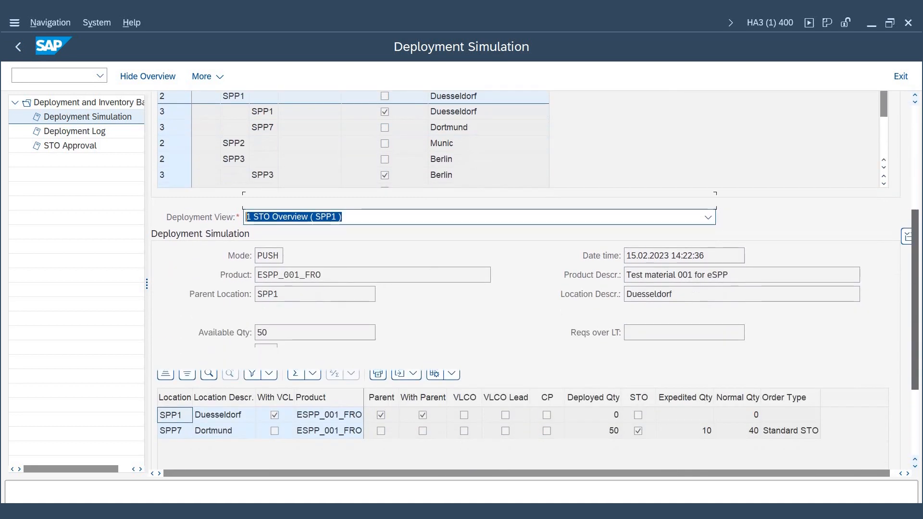
drag(915, 265, 915, 273)
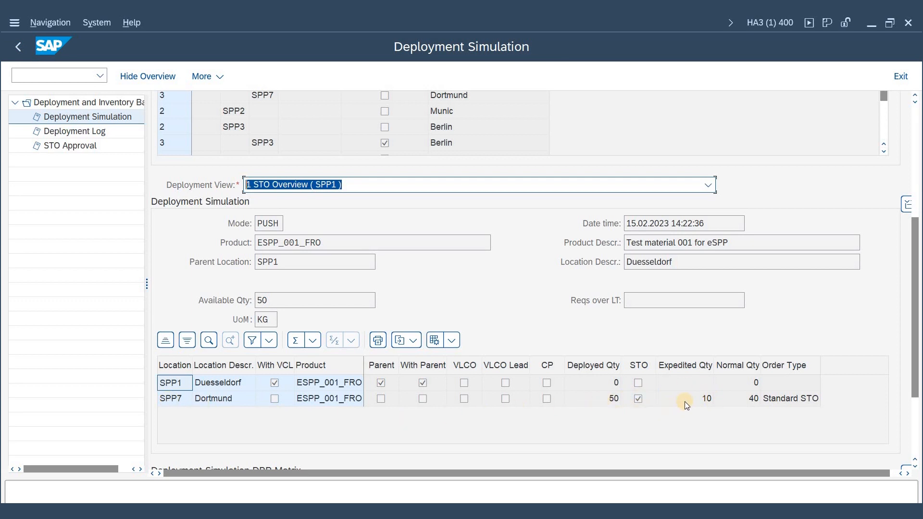
click(511, 187)
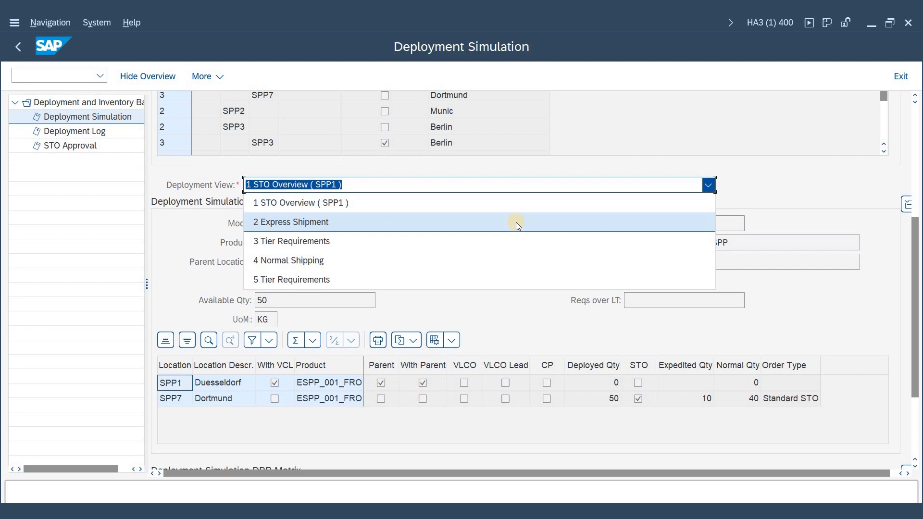
click(321, 262)
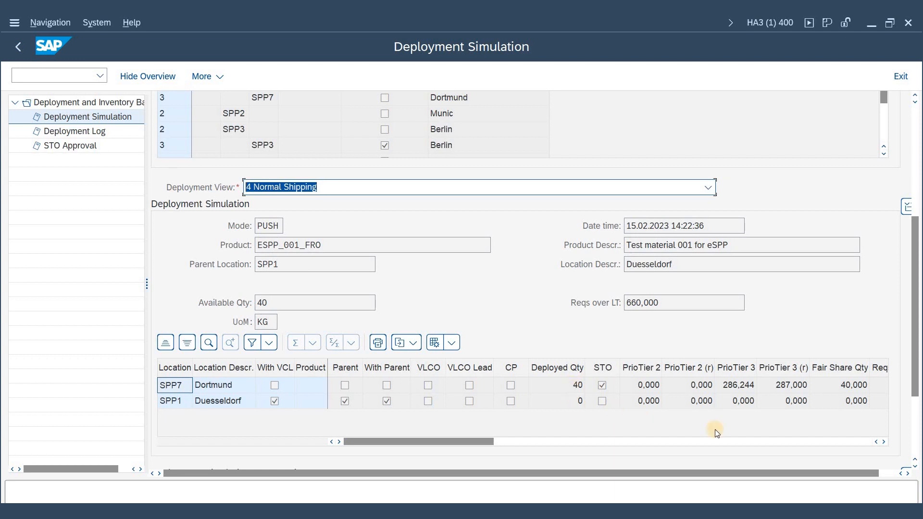
Scroll through the Normal Shipping result columns for Dortmund SPP7
click(883, 441)
click(884, 441)
click(884, 441)
click(883, 441)
click(884, 441)
click(884, 442)
click(884, 442)
click(884, 442)
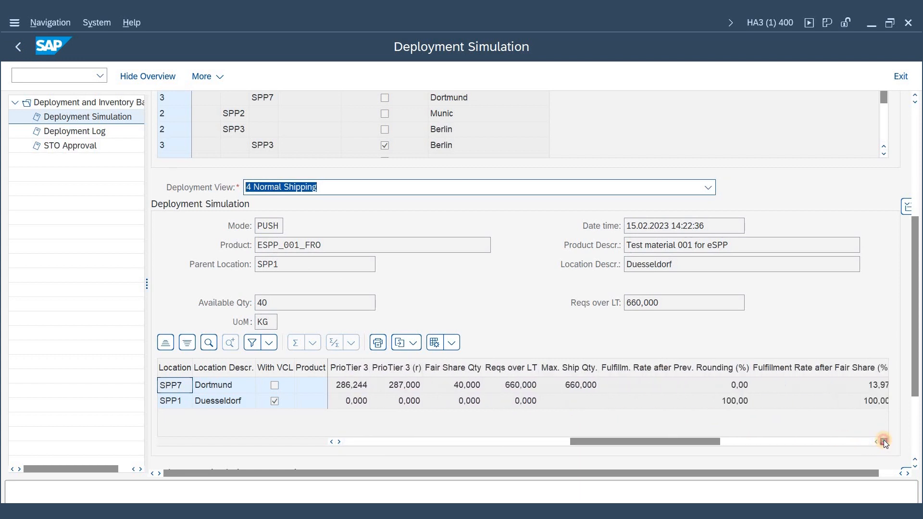
click(883, 441)
click(884, 442)
click(884, 441)
click(883, 441)
click(884, 441)
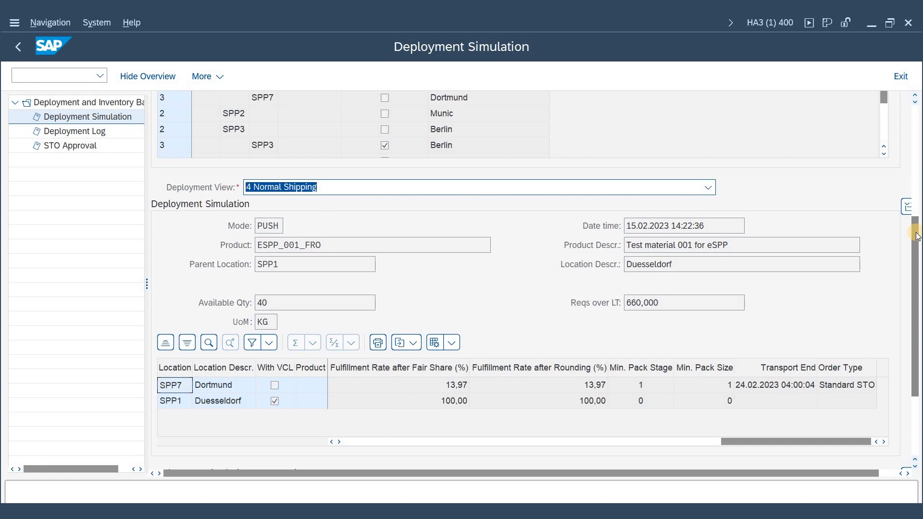
Switch the deployment view to 2 Express Shipment and examine its columns through Transport End
click(708, 187)
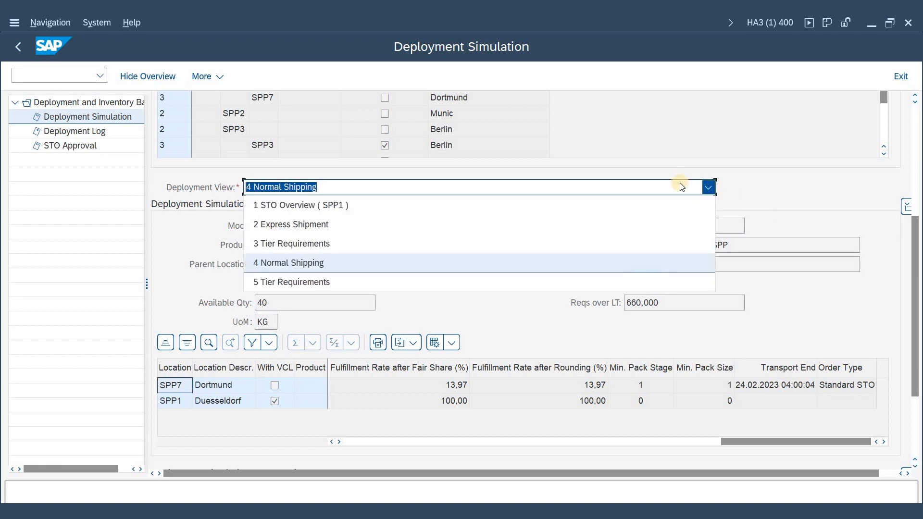
click(310, 226)
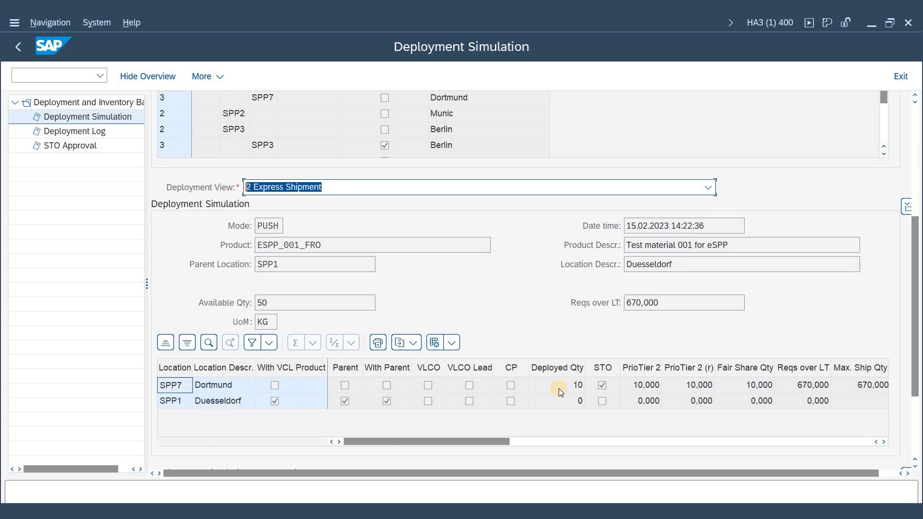
drag(506, 443, 869, 423)
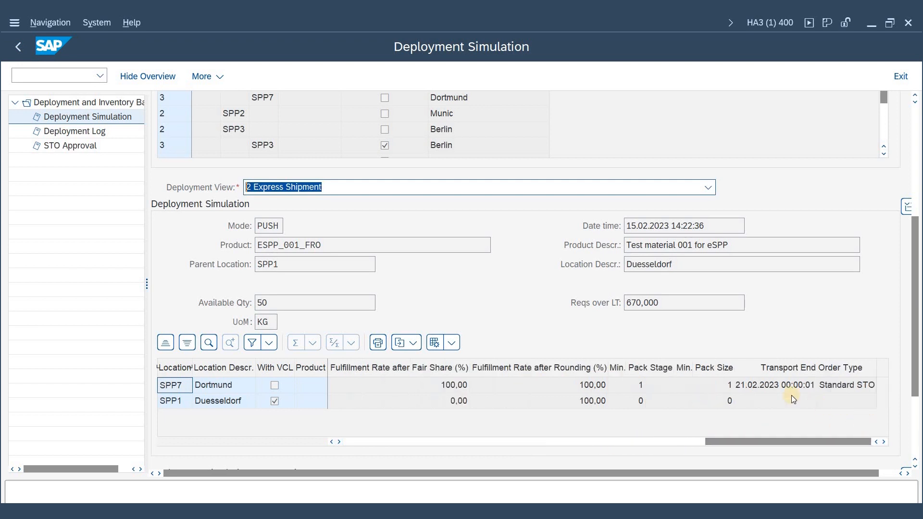
click(773, 372)
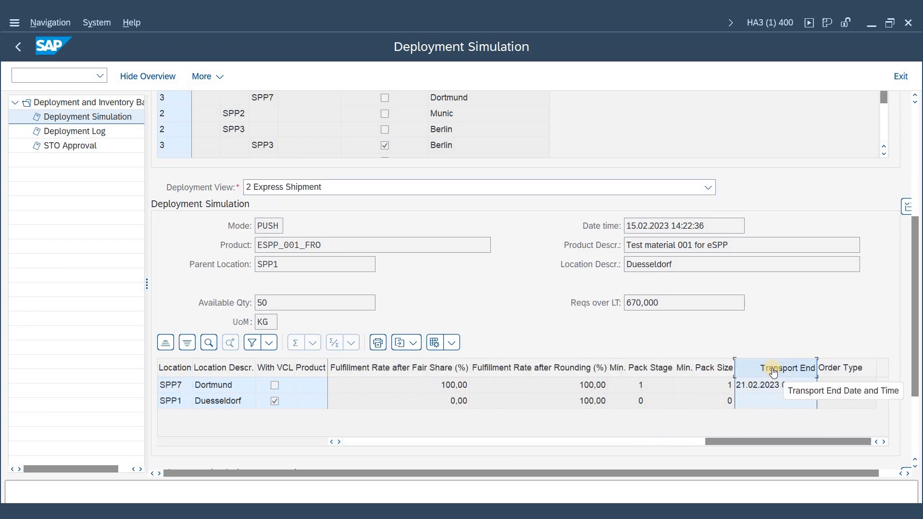